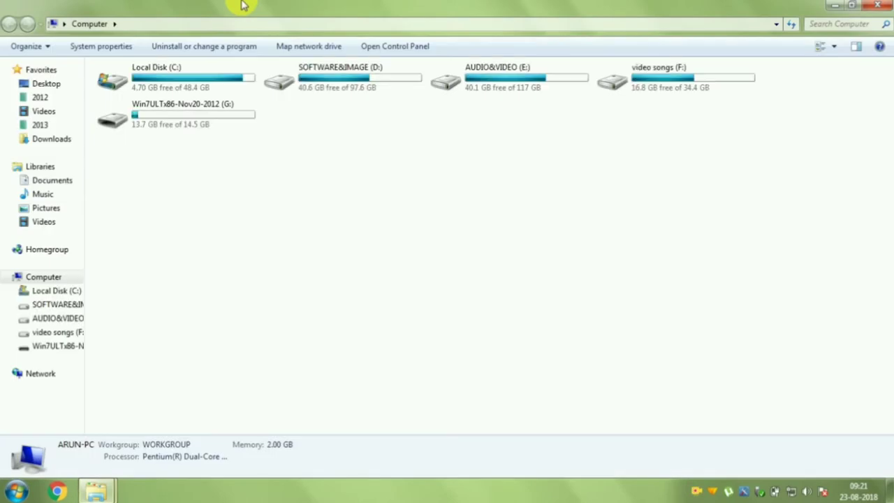
View the contents of the Win7ULTx86-Nov20-2012 (G:) drive and return to the drive list.
click(196, 116)
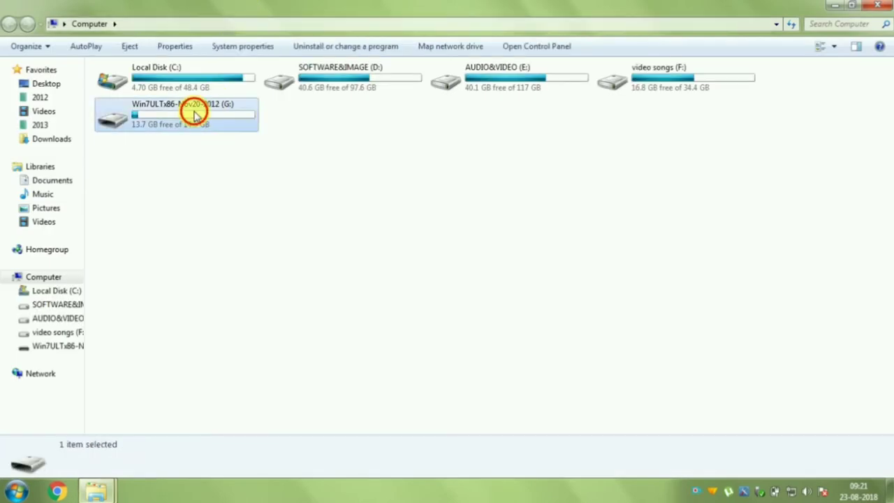
double_click(196, 116)
click(9, 24)
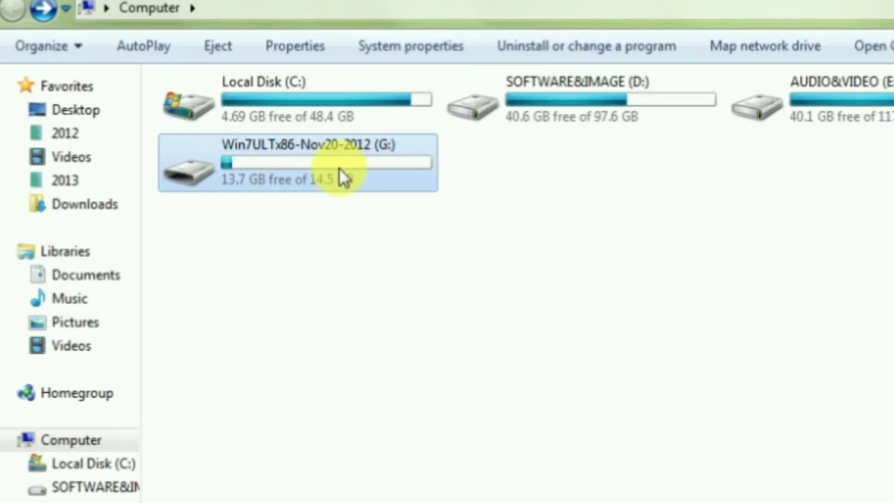
Turn on BitLocker for the G: drive and choose to unlock it with a password.
right_click(339, 169)
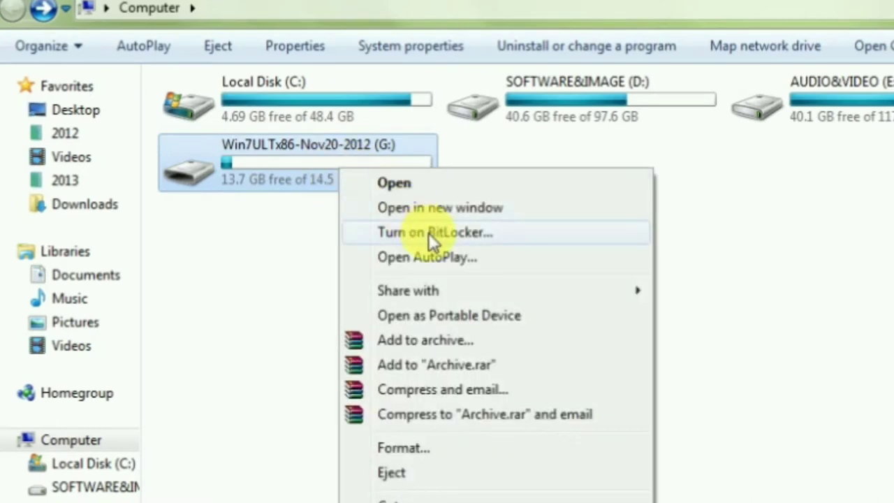
click(521, 242)
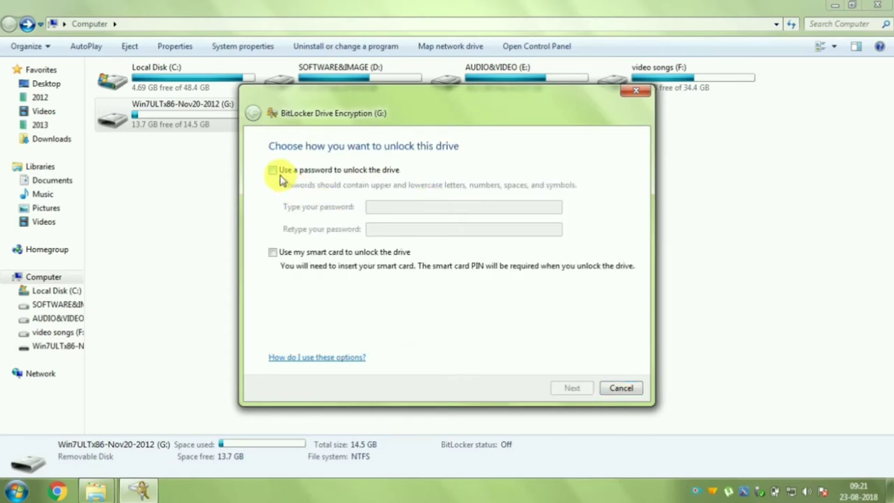
click(273, 172)
Enter an unlock password for the drive in the first password field.
click(389, 210)
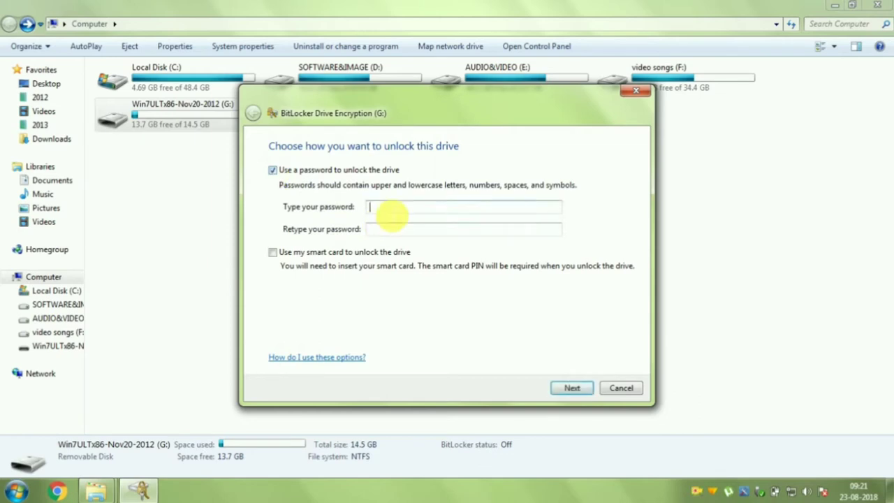
text(aa)
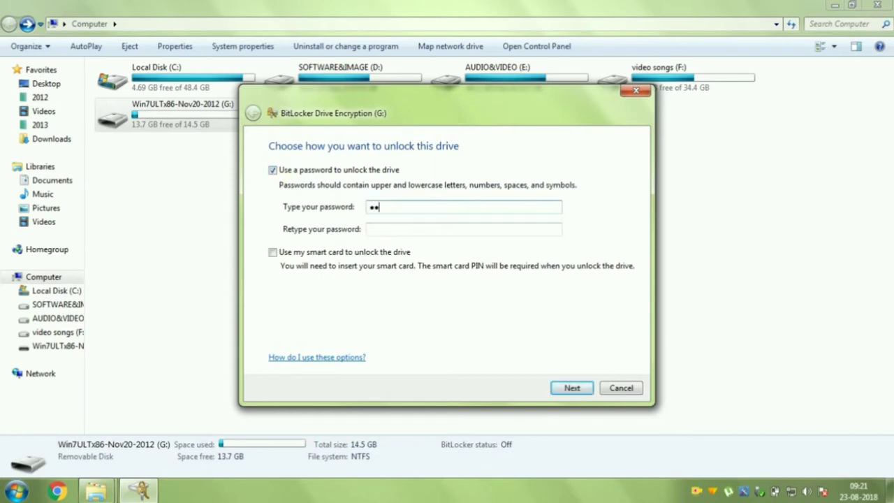
text(aaa)
key(BackSpace)
key(BackSpace)
key(BackSpace)
key(BackSpace)
text(aaaa)
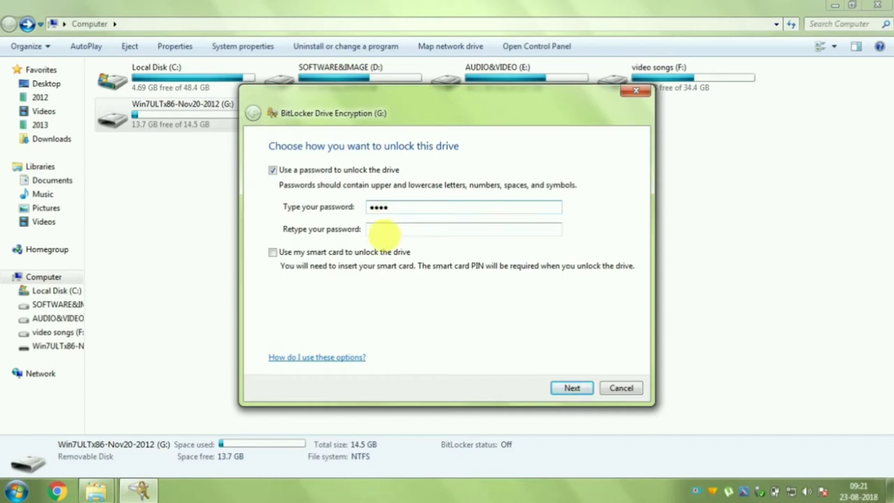
Retype the unlock password in the confirmation field and submit it.
click(389, 229)
text(aa)
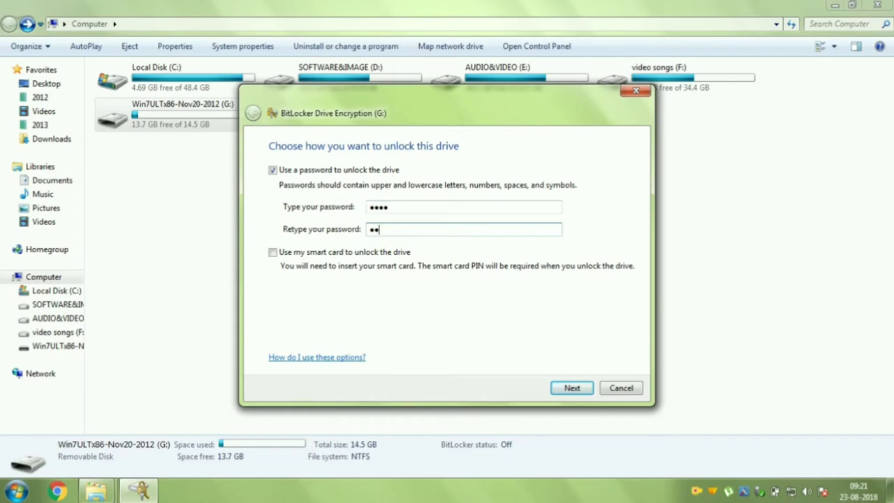
text(aa)
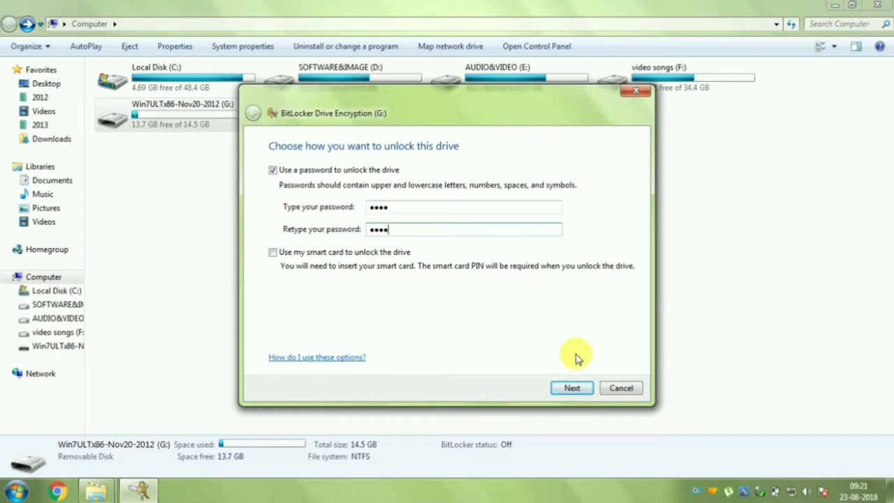
click(571, 386)
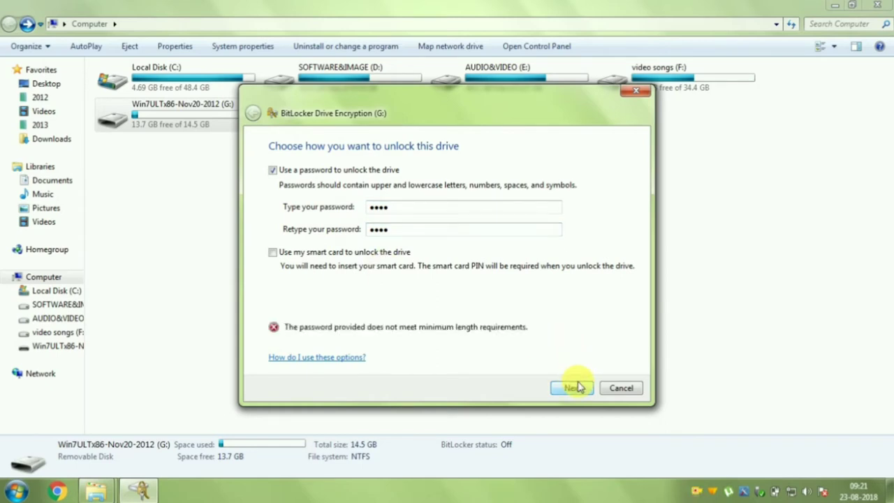
Lengthen the unlock password to eight characters in both password fields and proceed to the recovery key options.
double_click(403, 208)
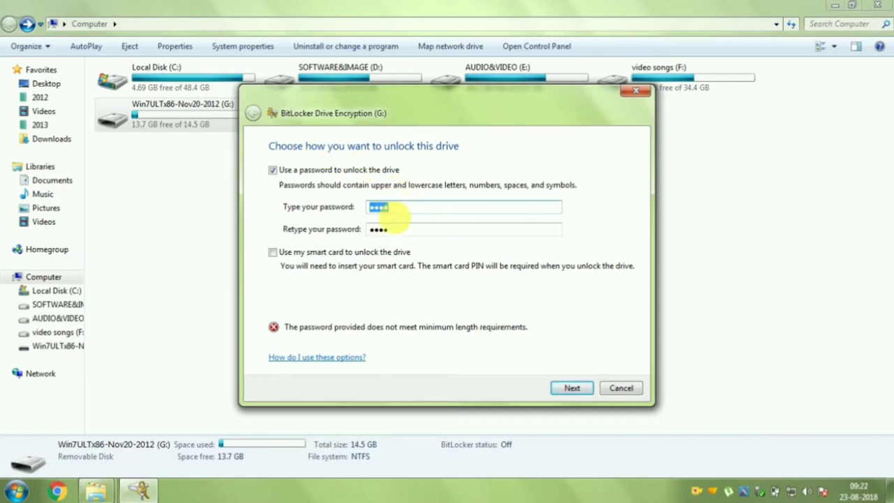
click(395, 210)
text(a)
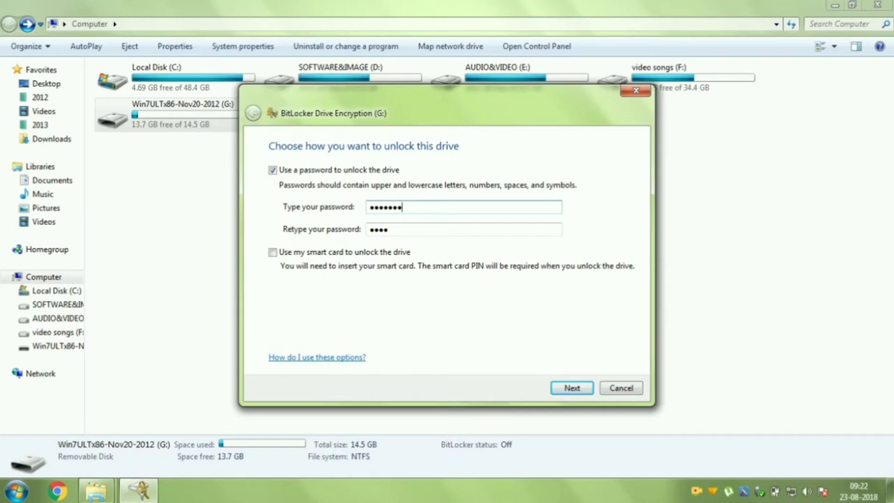
text(a)
double_click(402, 234)
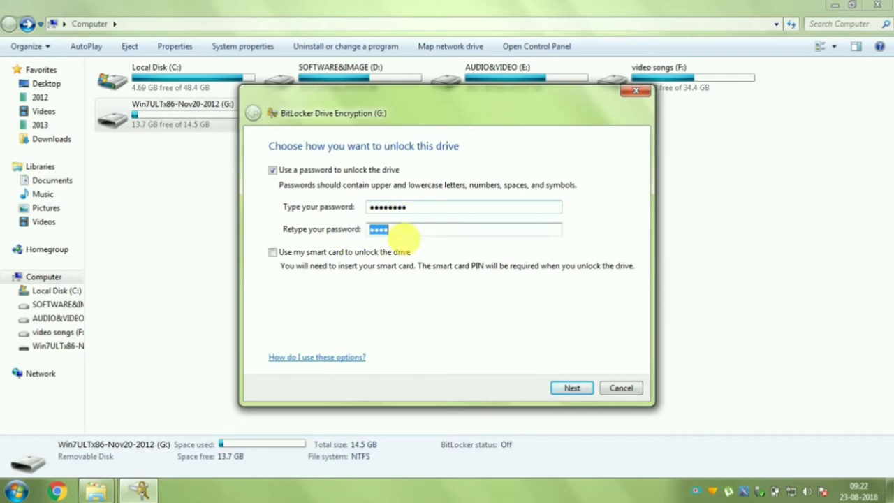
click(403, 235)
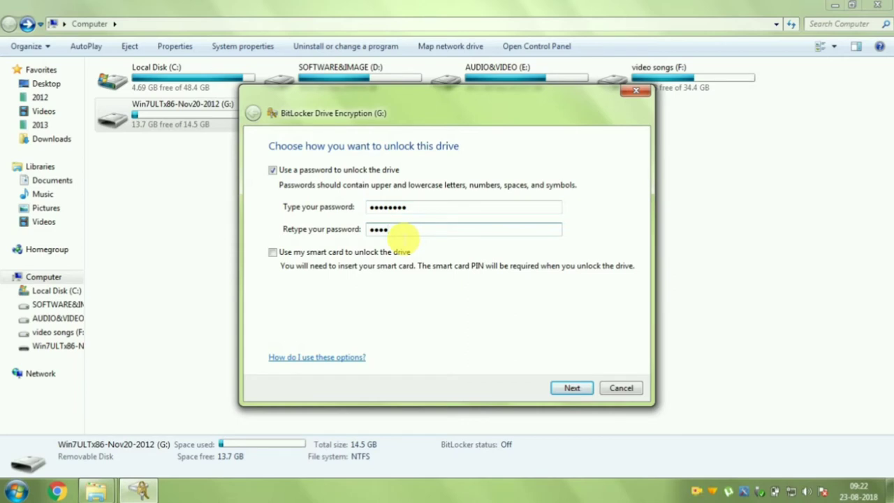
text(aaaa)
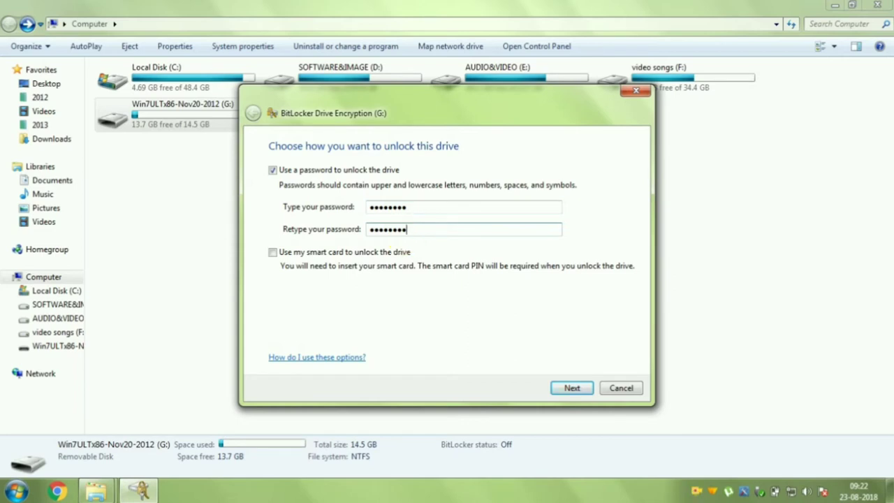
click(573, 389)
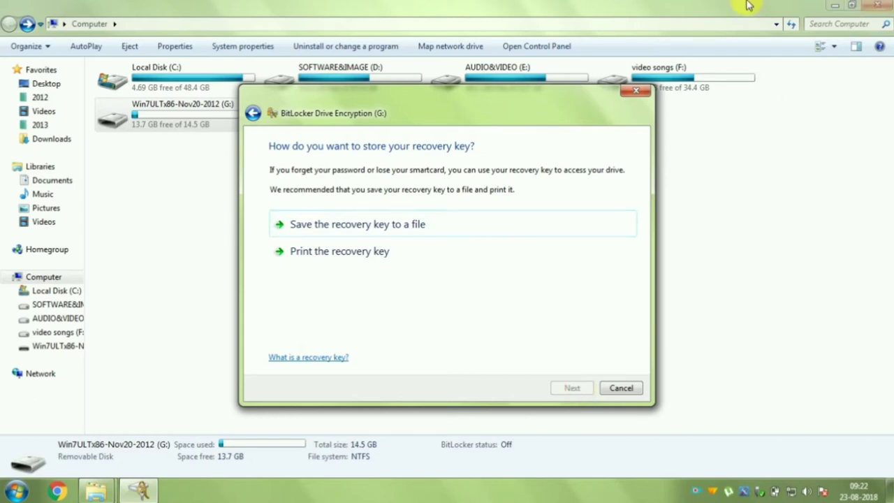
Save the recovery key as a text file on the Desktop and start encrypting the drive.
click(374, 235)
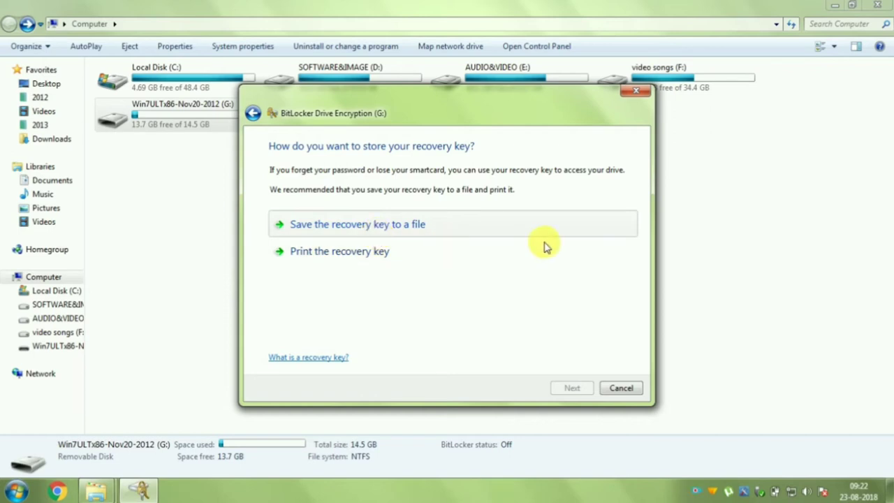
click(361, 227)
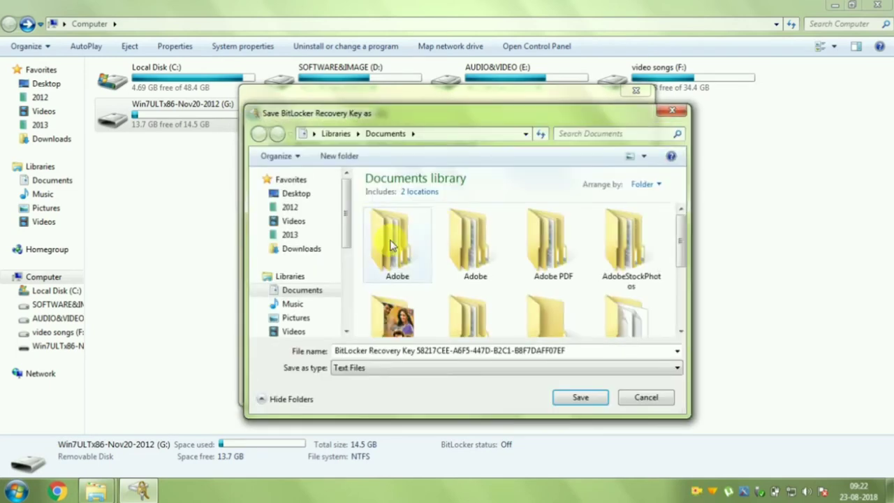
drag(687, 255, 685, 299)
click(310, 199)
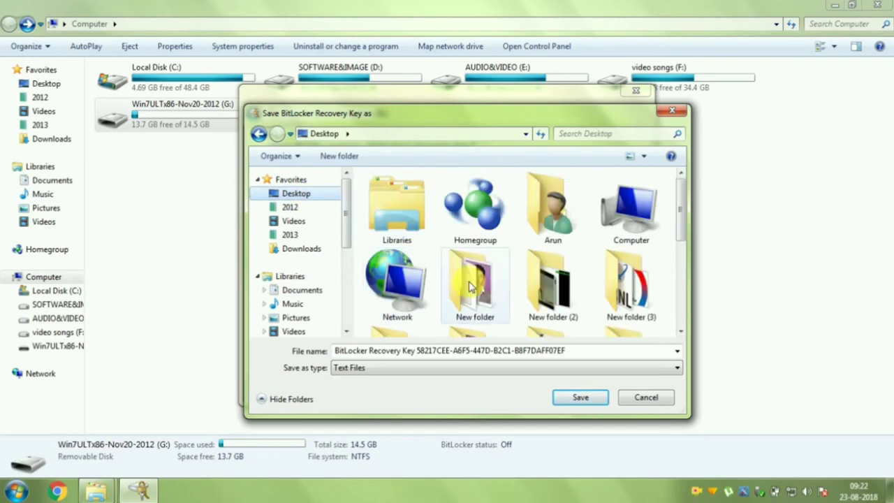
click(574, 400)
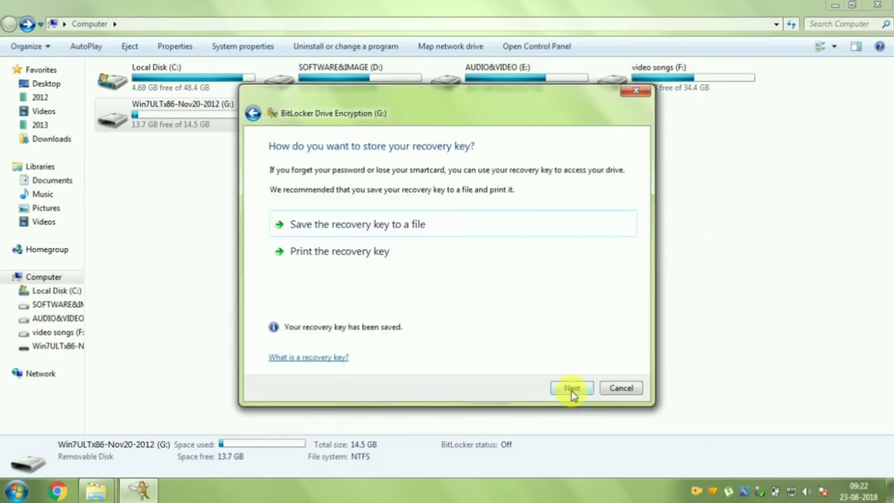
click(571, 390)
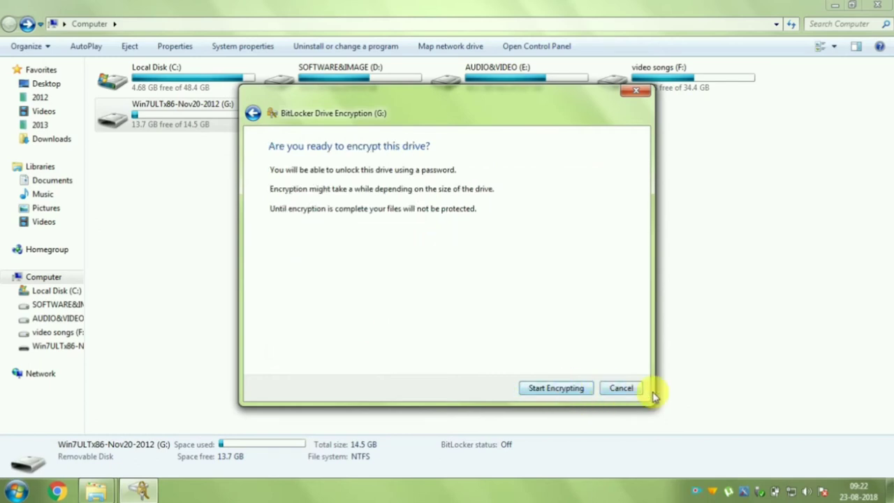
click(571, 391)
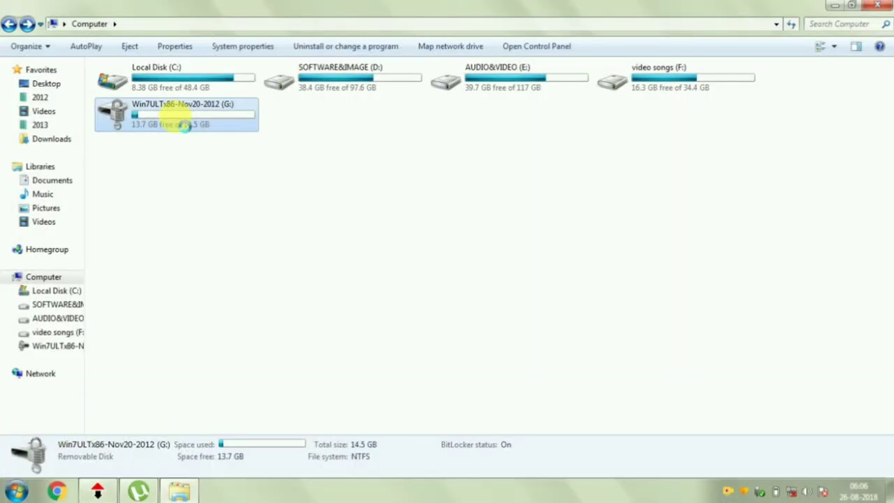
Eject the encrypted Win7ULTx86-Nov20-2012 (G:) drive.
right_click(176, 123)
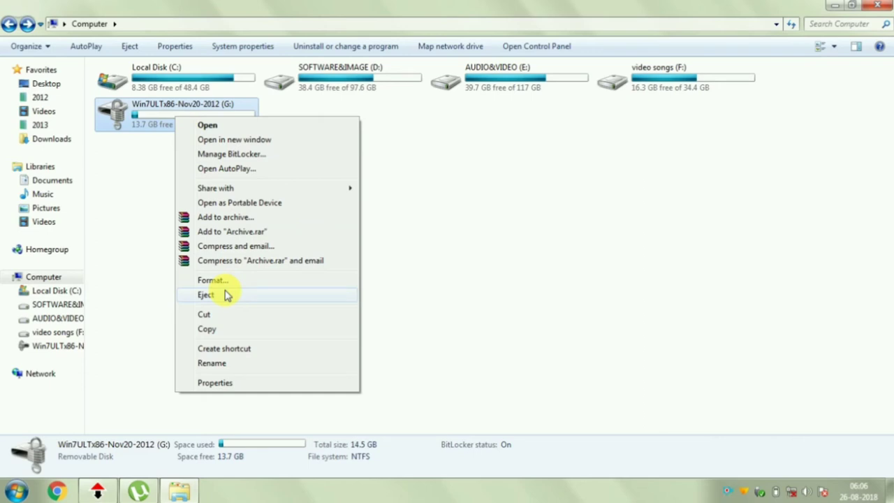
click(226, 295)
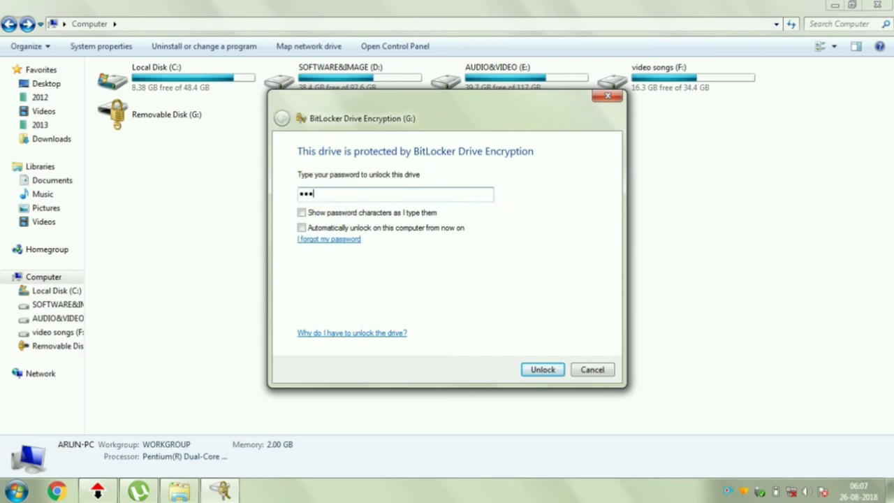
Unlock the reconnected G: drive with its BitLocker password and continue without scanning it.
text(••)
click(544, 369)
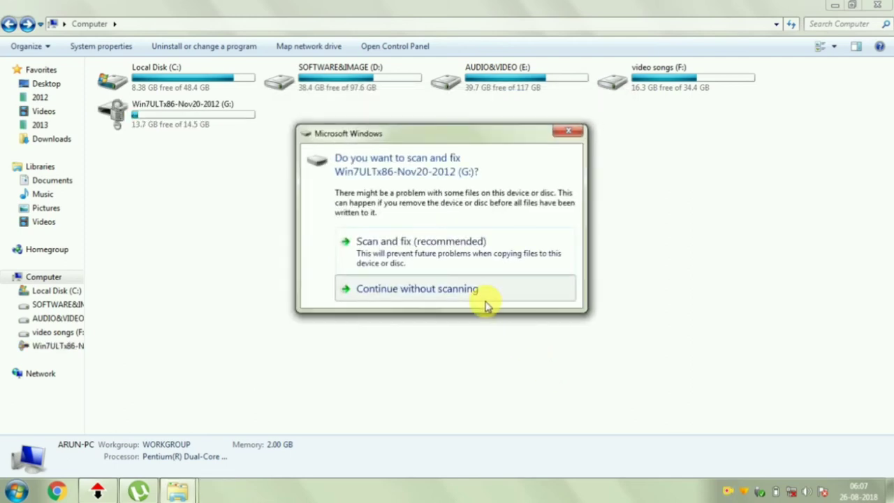
click(487, 306)
Open the unlocked G: drive to check access to its files, and go back to the drive list.
double_click(181, 115)
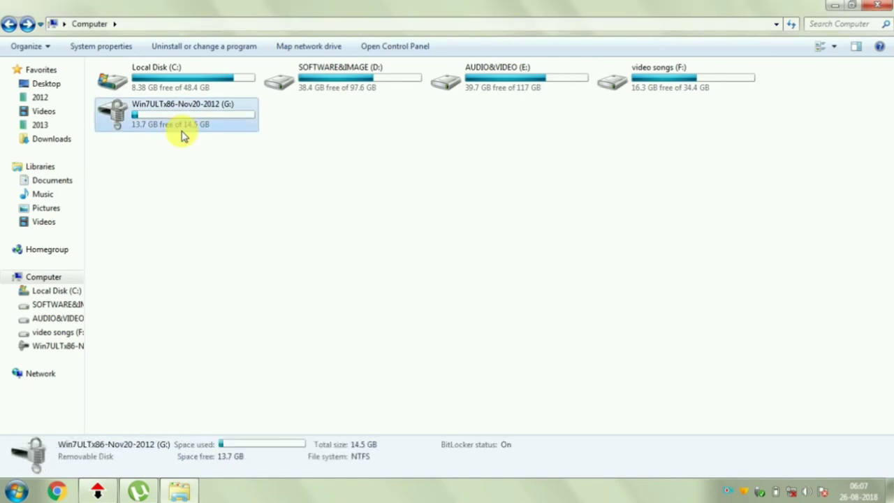
click(9, 24)
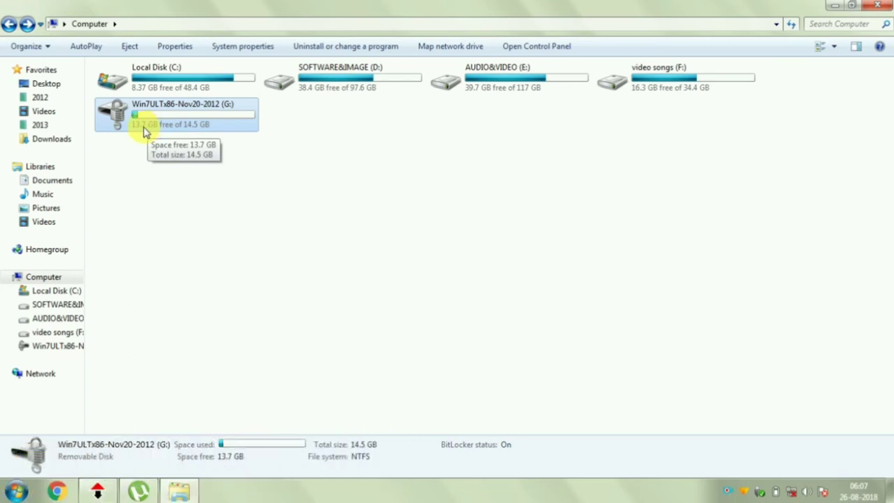
click(140, 172)
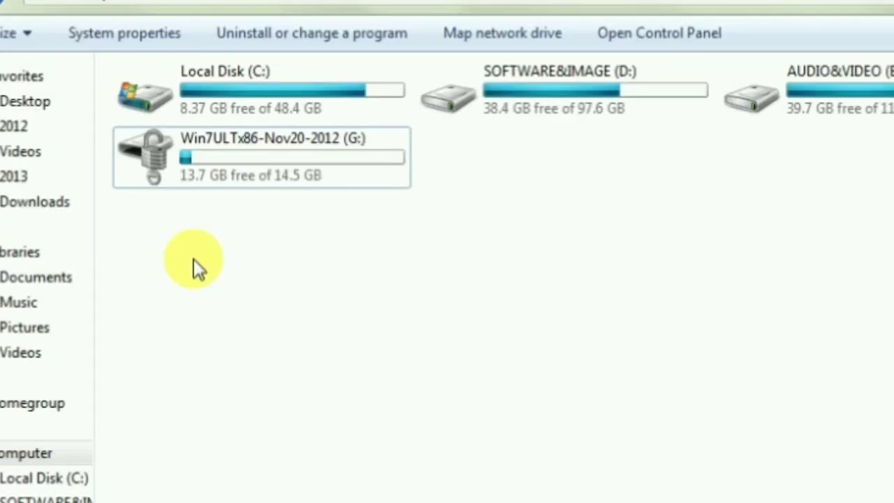
Open BitLocker management for the G: drive, set it to unlock automatically on this computer, and close the options.
right_click(244, 153)
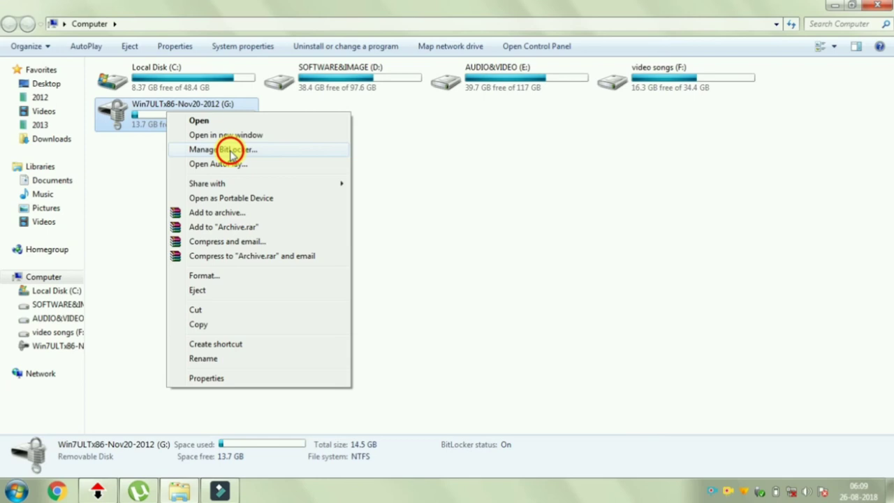
click(359, 223)
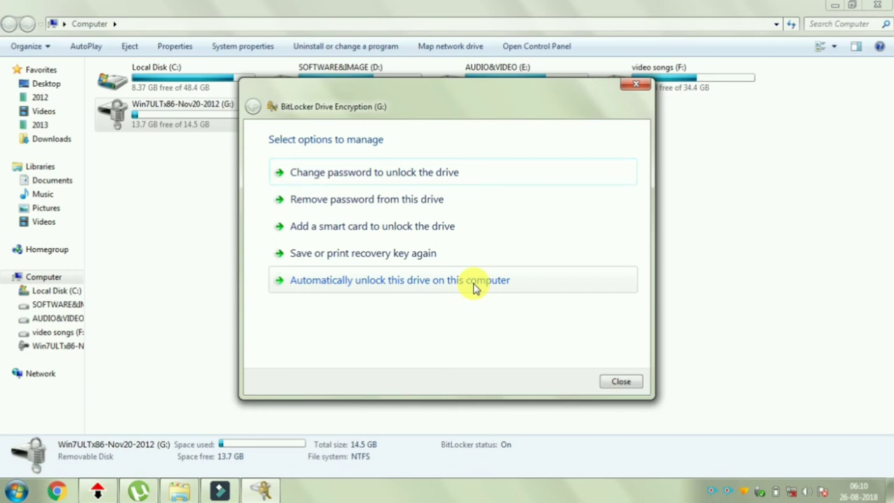
click(388, 296)
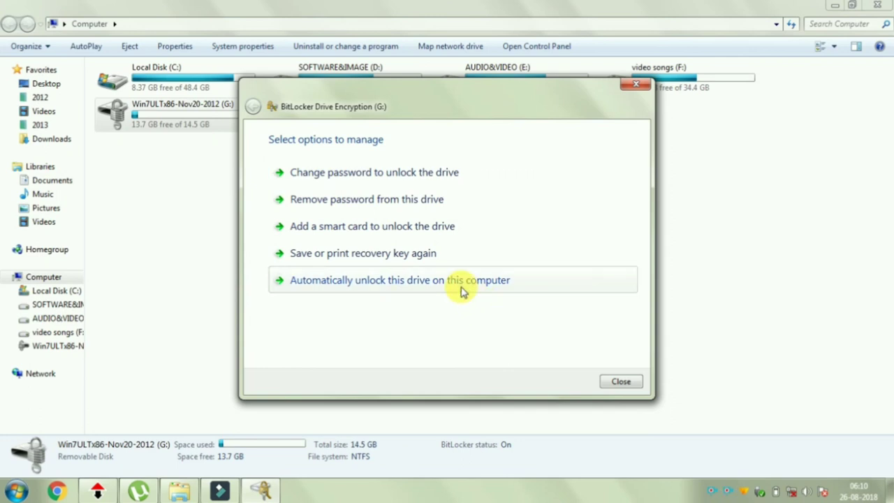
click(295, 281)
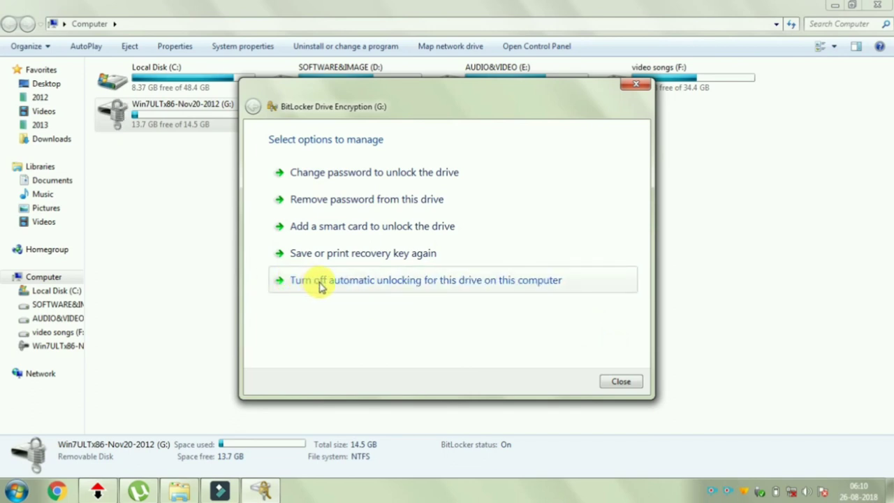
click(281, 284)
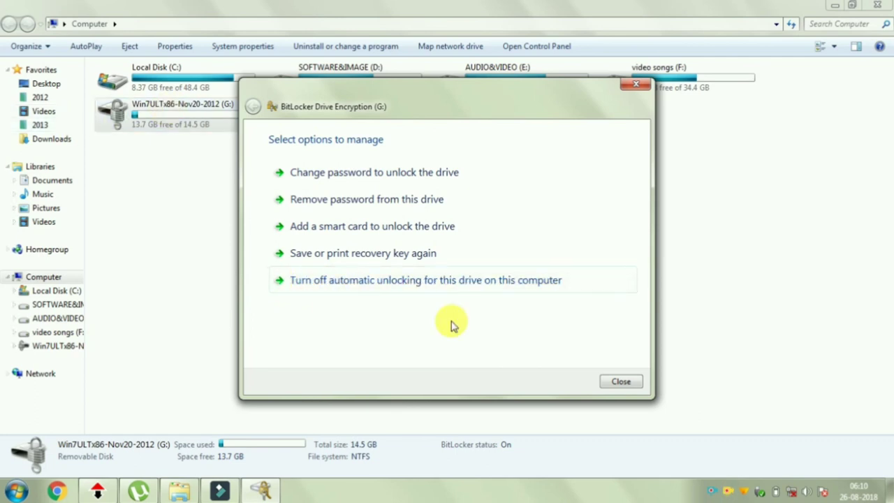
click(622, 383)
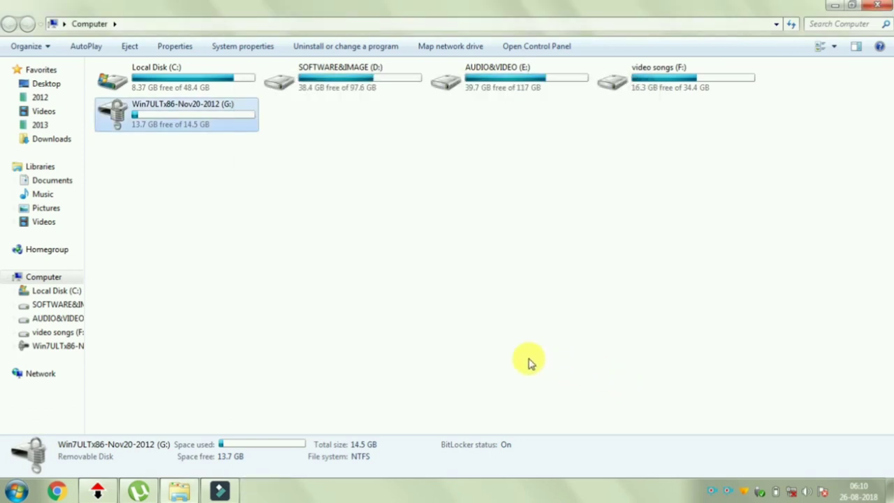
right_click(180, 131)
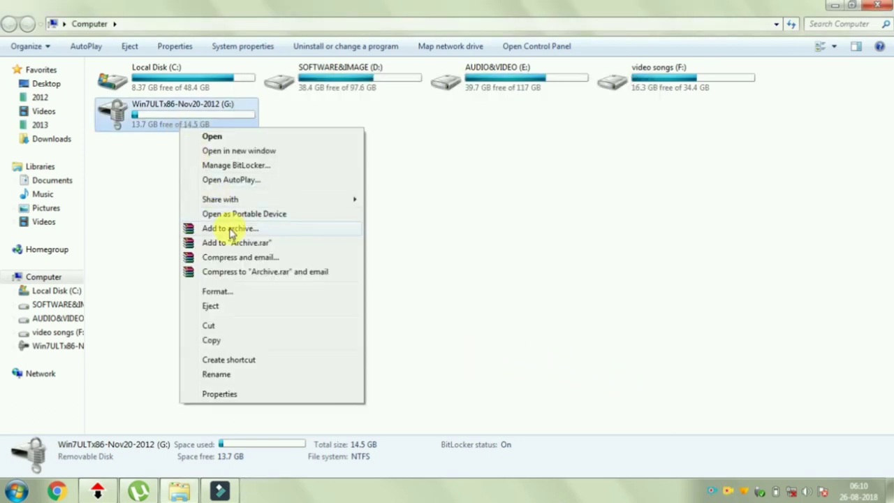
click(146, 128)
right_click(144, 125)
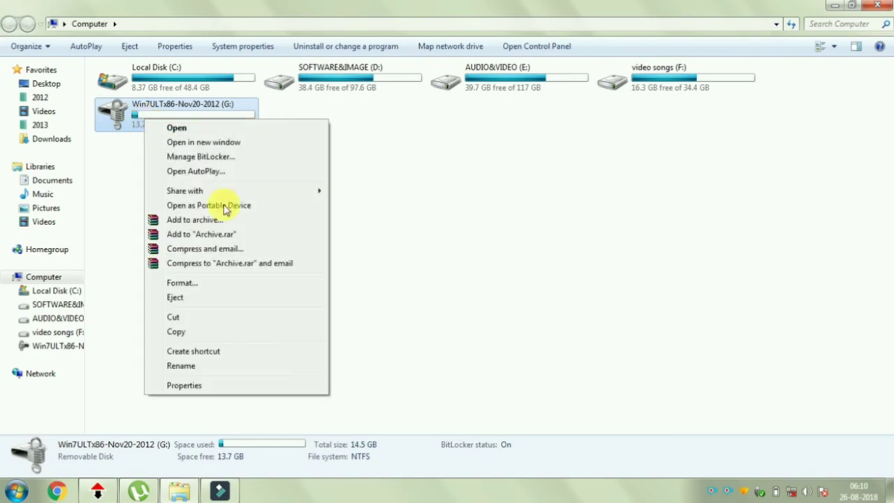
click(559, 251)
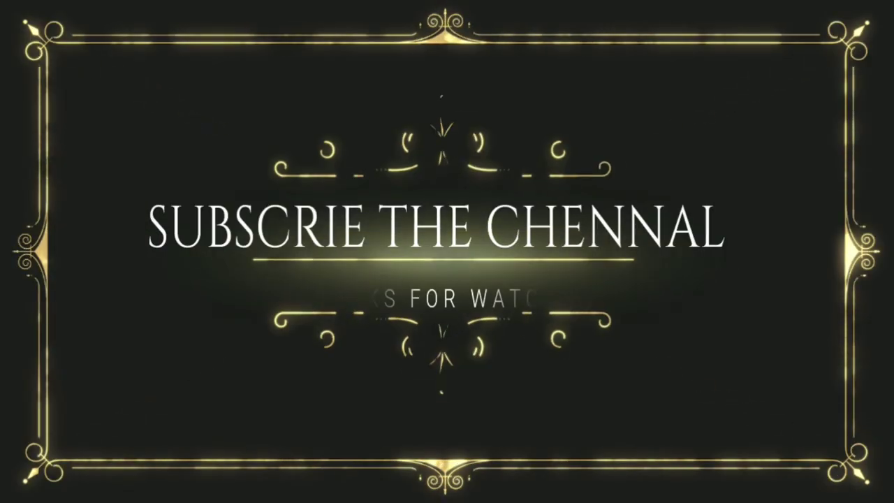